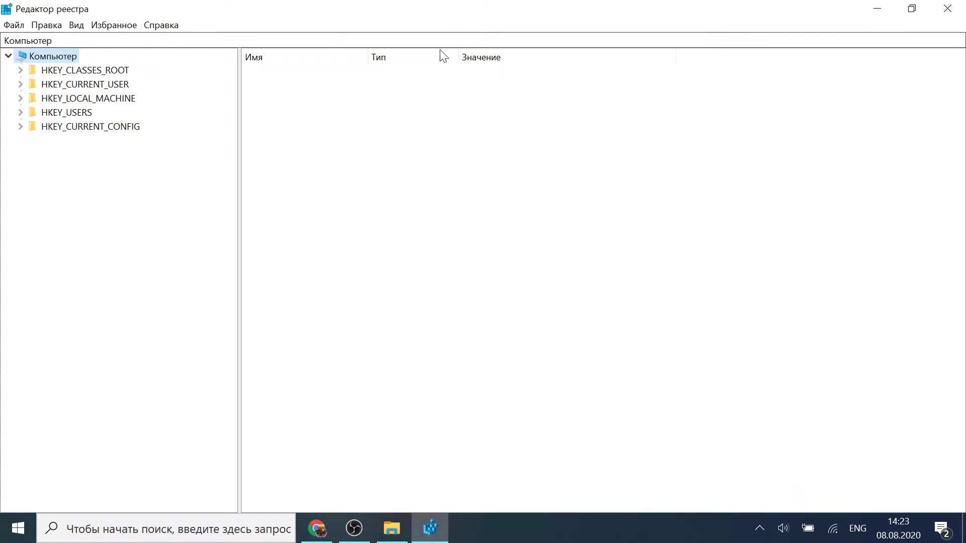
Export the entire registry to the desktop as a .reg backup file named 08082020.
left_click(9, 28)
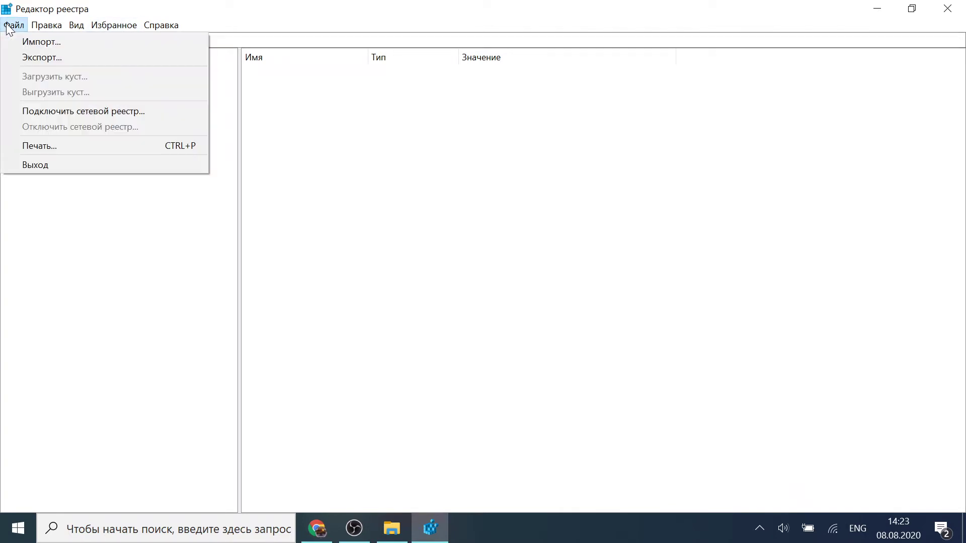
left_click(55, 58)
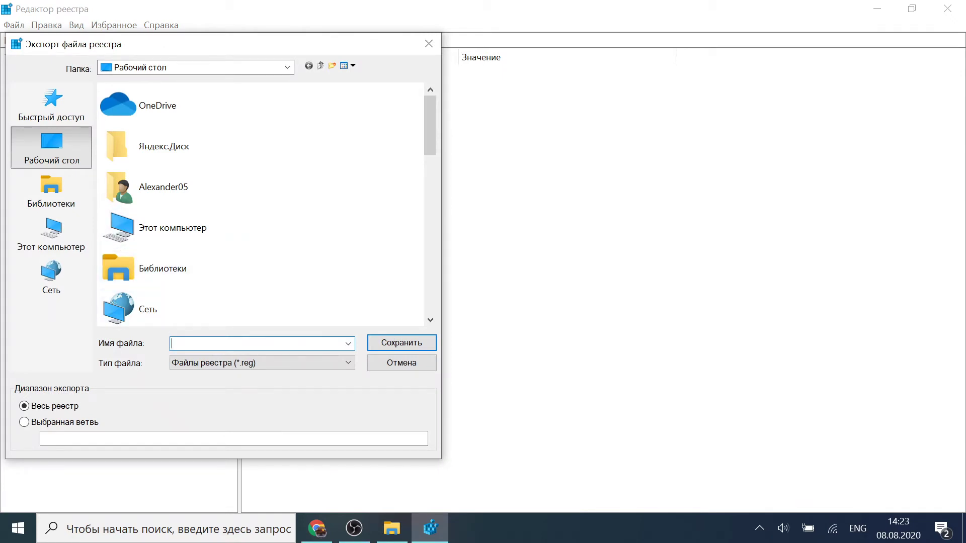
type("08082020")
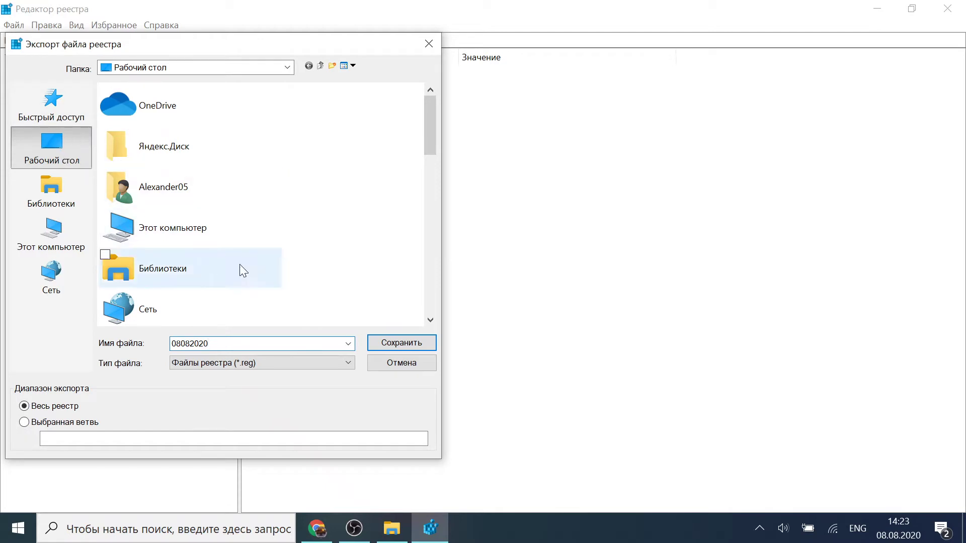
left_click(380, 345)
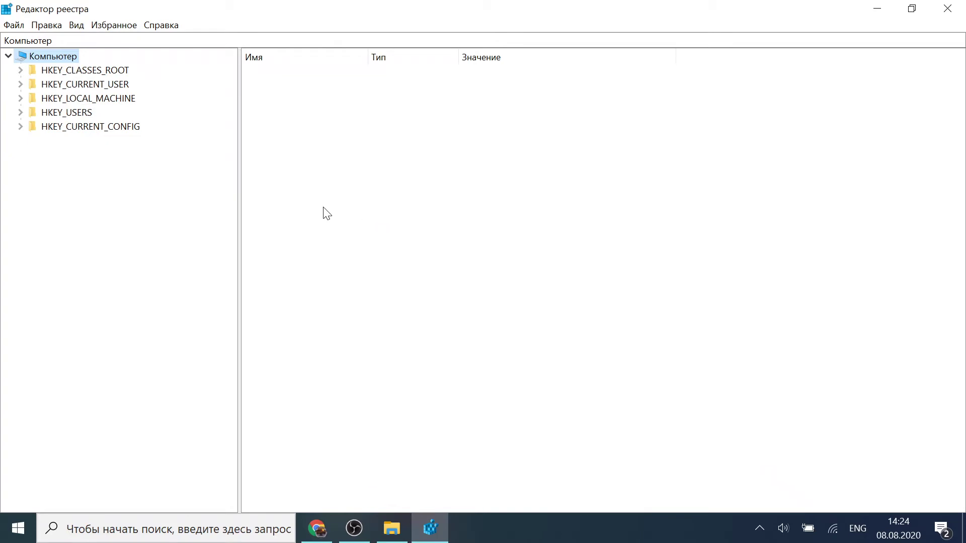
Check the desktop for the exported 08082020.reg file and return to the registry editor.
left_click(875, 7)
left_click_drag(82, 25, 879, 428)
left_click(730, 428)
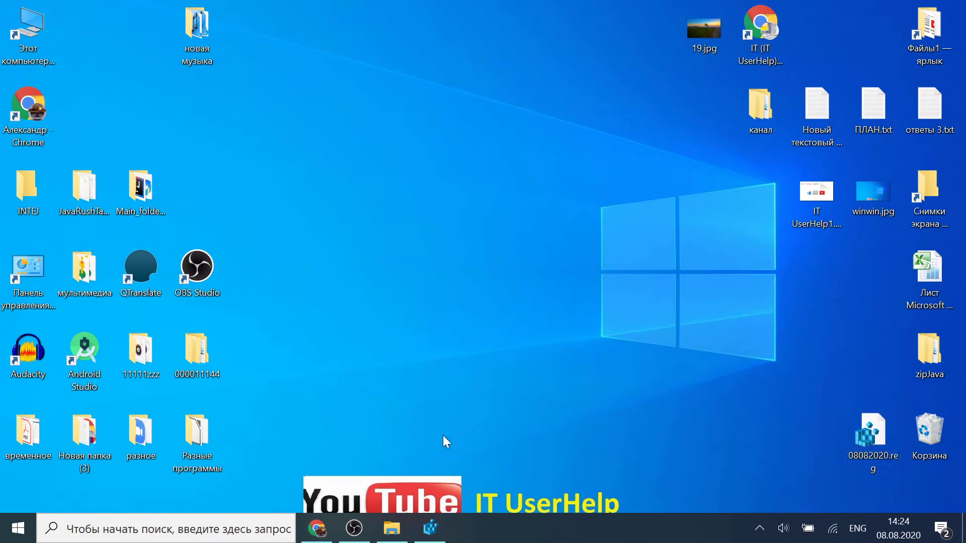
left_click(431, 528)
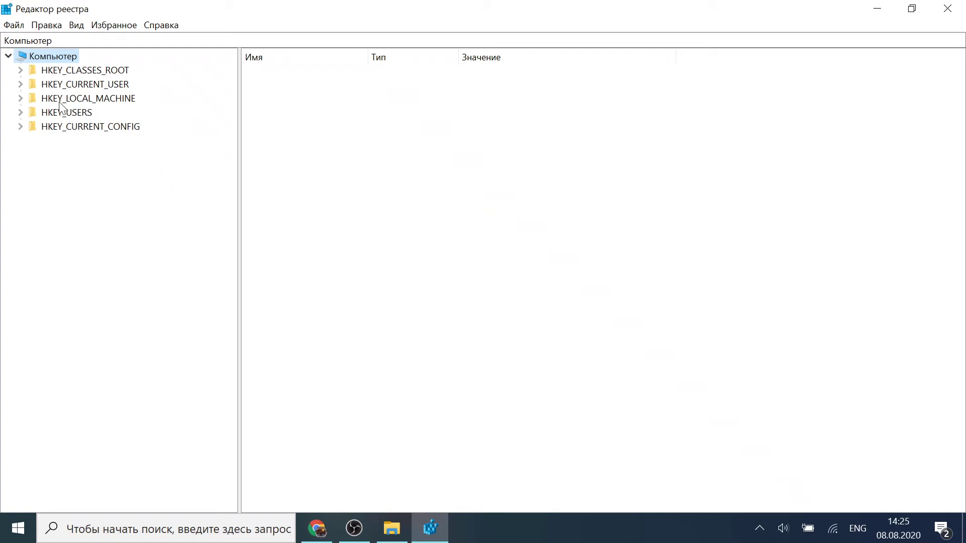
Open and expand the registry key HKEY_LOCAL_MACHINE\SOFTWARE\Microsoft\Windows\CurrentVersion.
left_click(20, 99)
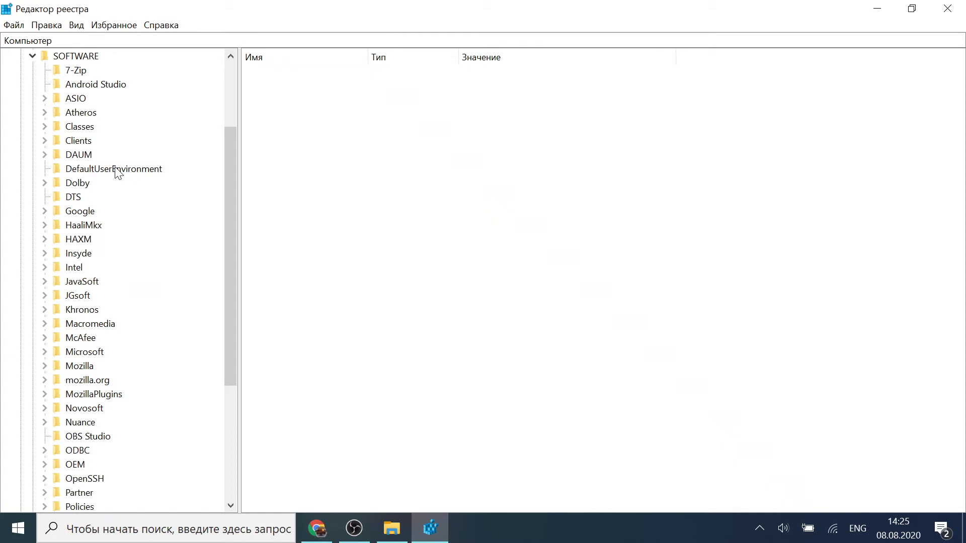
scroll(115, 174, "down", 5)
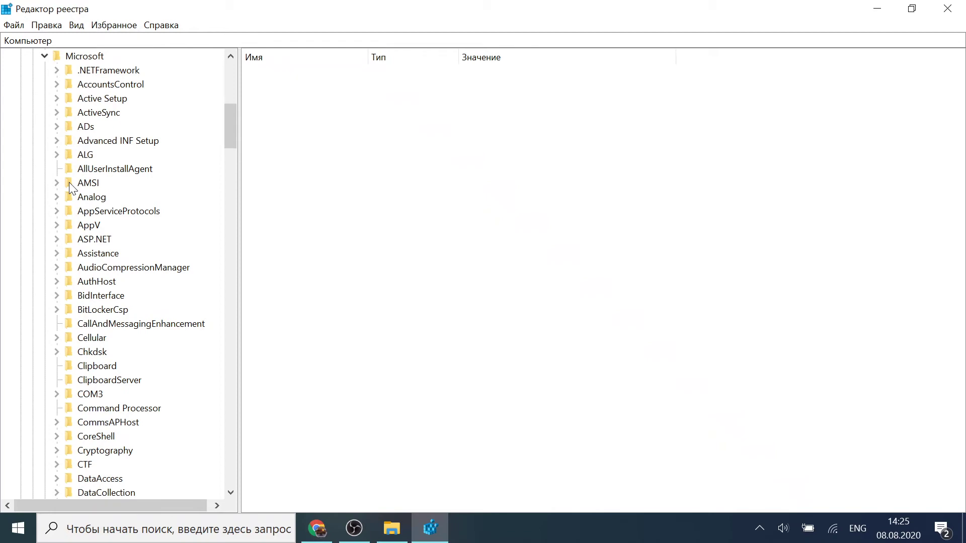
scroll(100, 199, "down", 6)
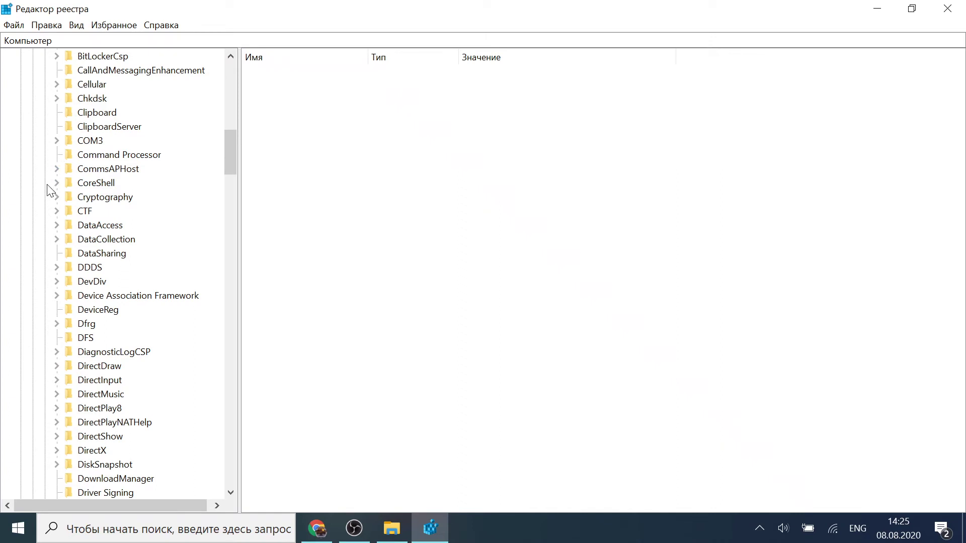
scroll(49, 191, "down", 20)
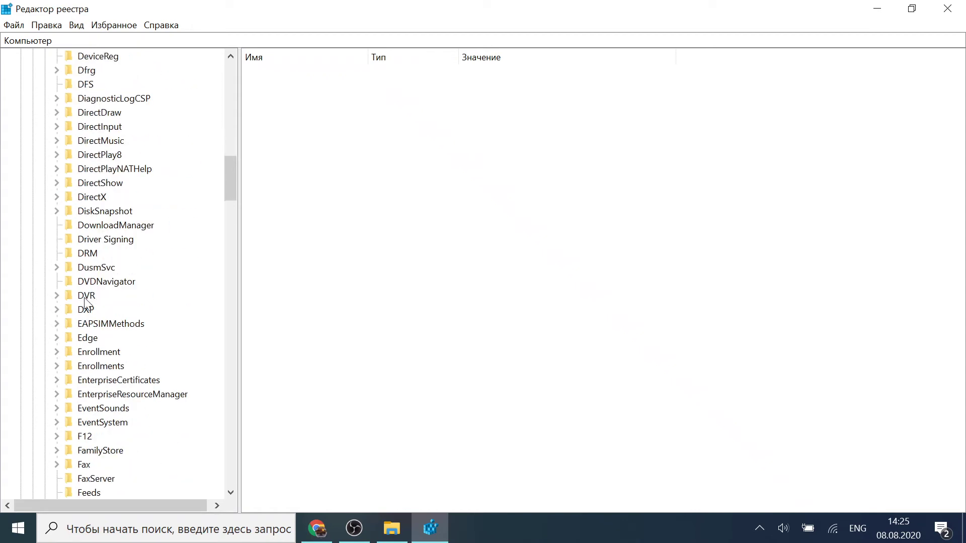
scroll(84, 302, "down", 20)
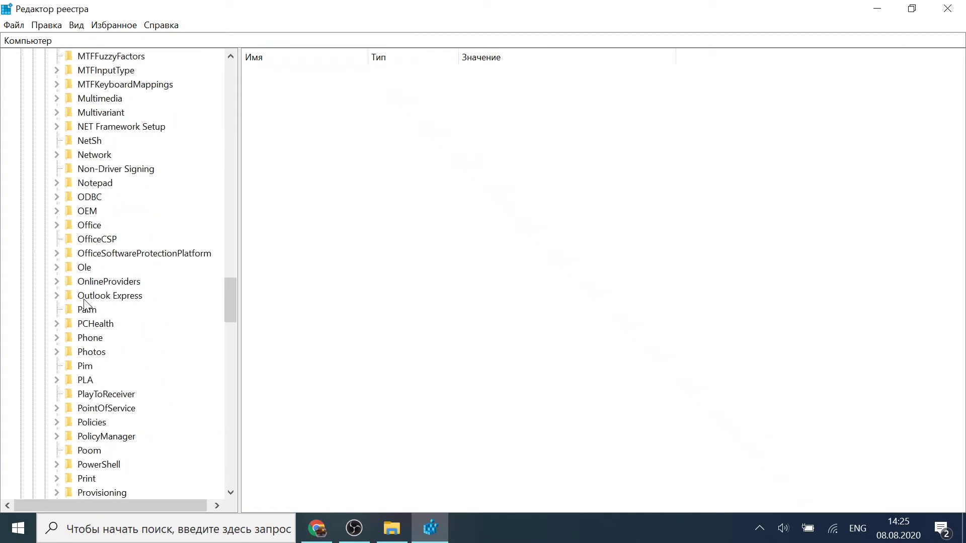
scroll(84, 301, "down", 10)
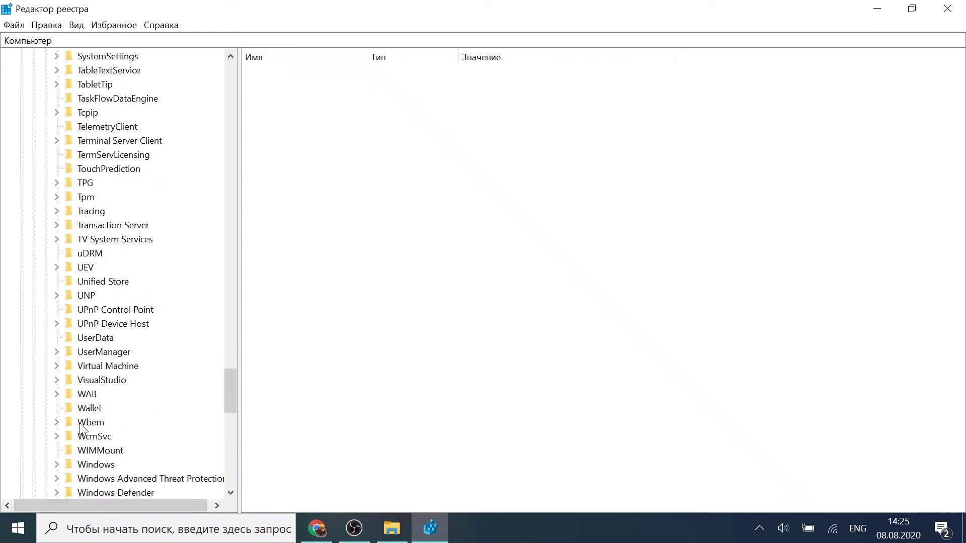
left_click(57, 464)
scroll(86, 143, "down", 1)
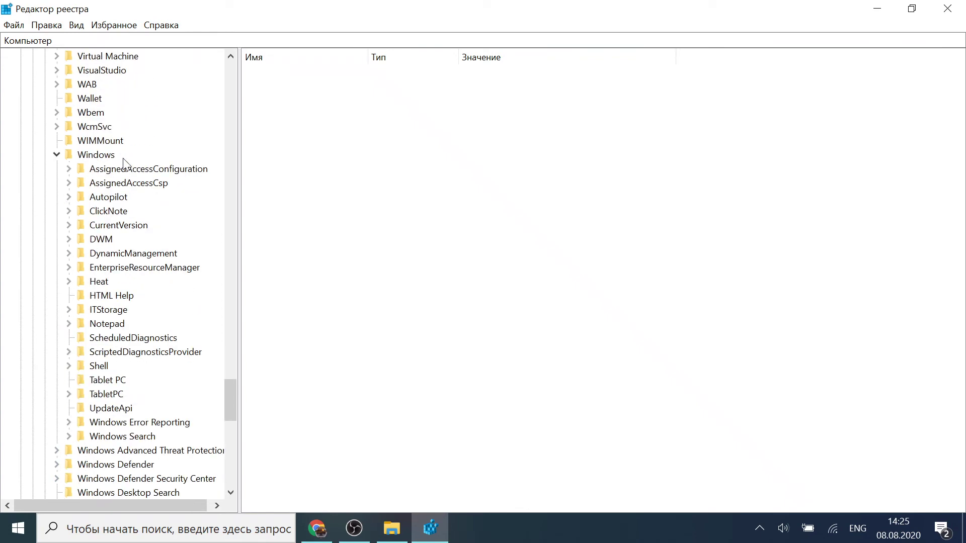
left_click(97, 226)
left_click(69, 225)
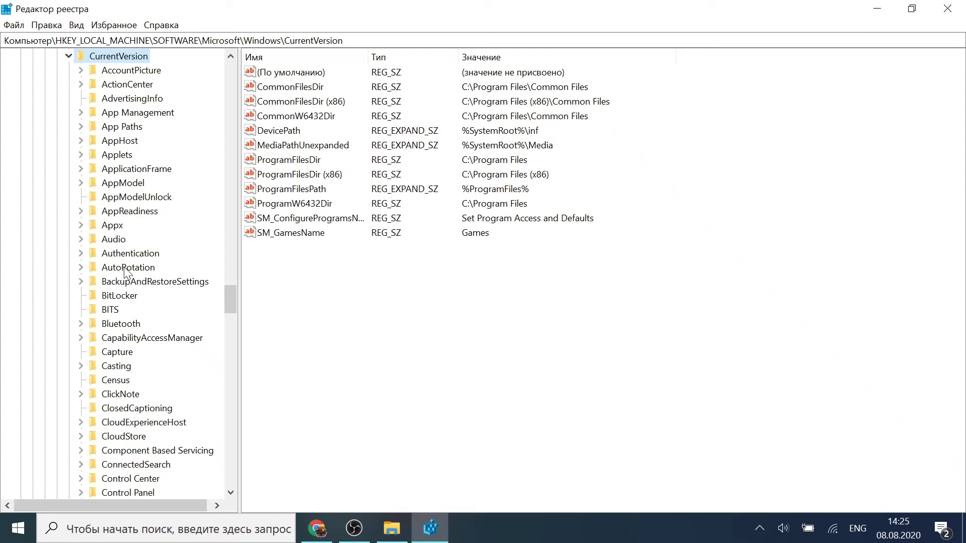
Open the Authentication\LogonUI\FaceLogon key inside CurrentVersion.
left_click(99, 257)
left_click(81, 254)
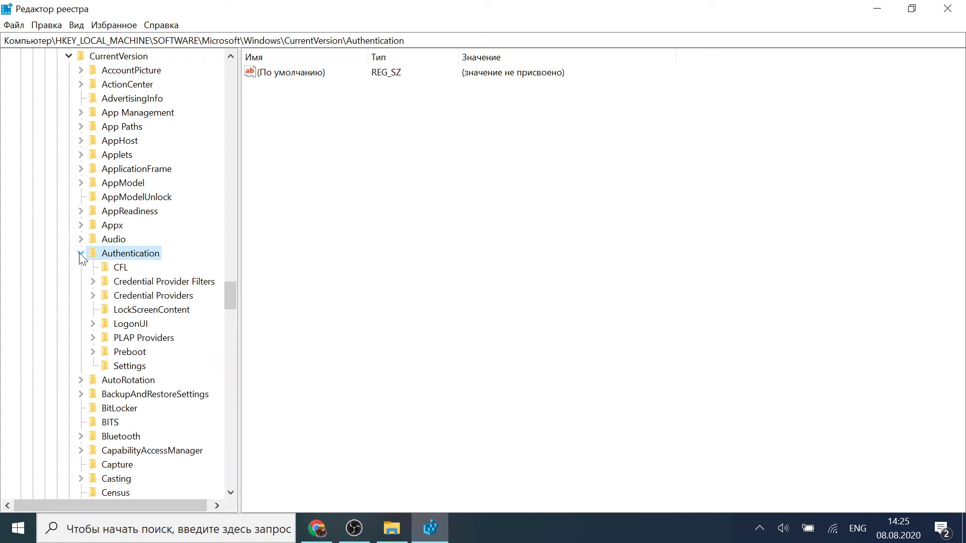
left_click(92, 323)
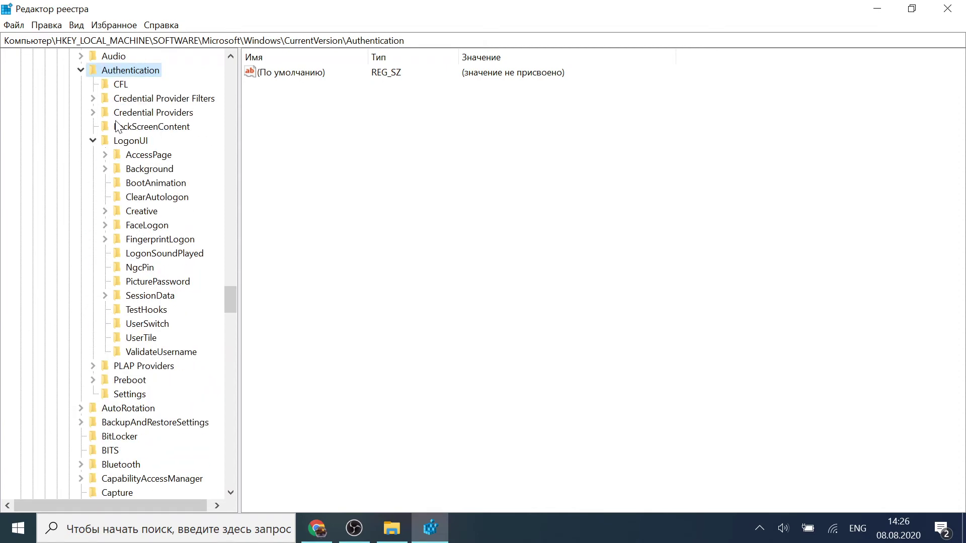
left_click(118, 142)
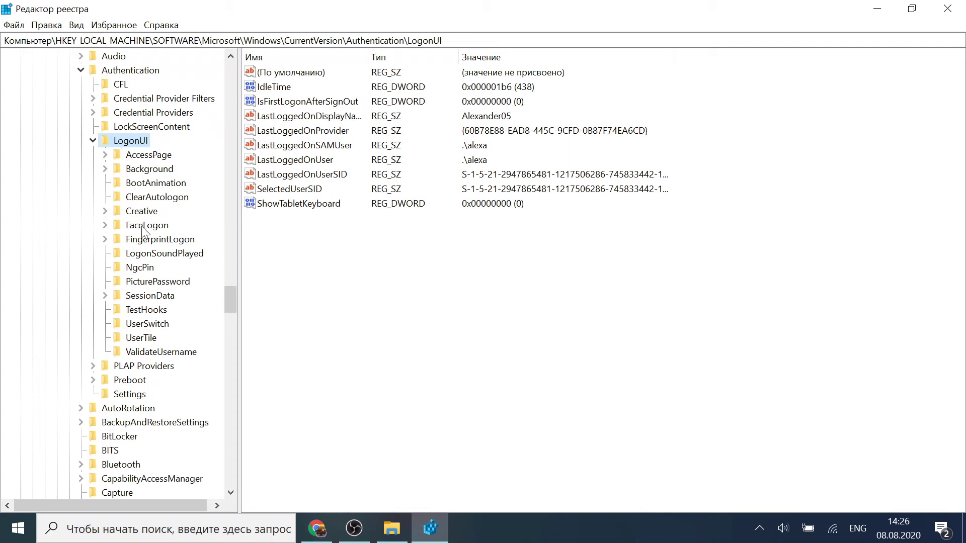
left_click(121, 228)
double_click(121, 229)
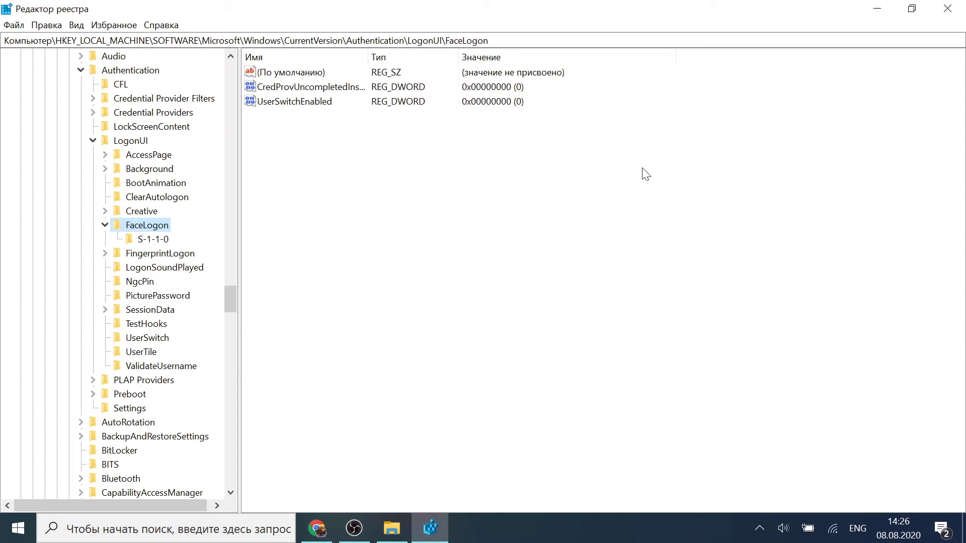
Create a 32-bit DWORD parameter named AutoDismissOn in the FaceLogon key.
right_click(389, 196)
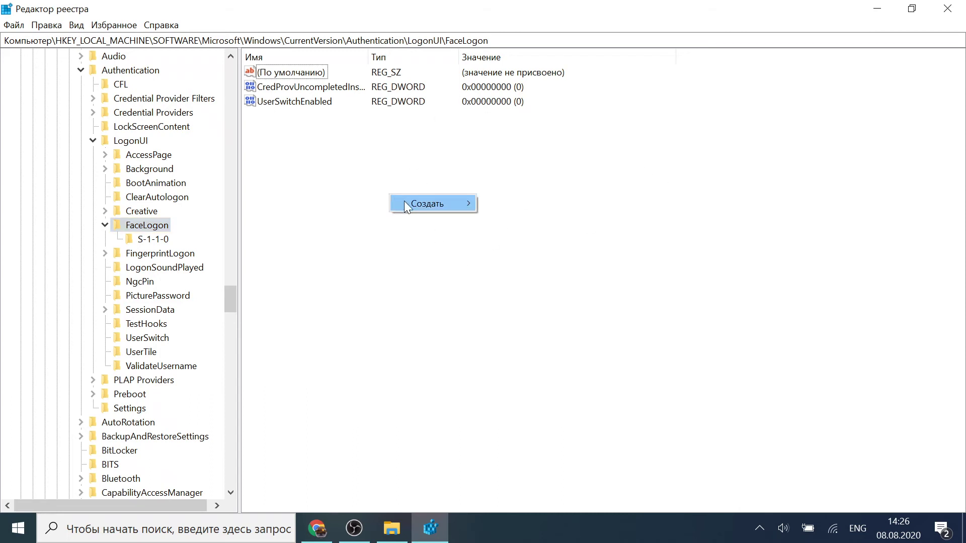
mouse_move(412, 203)
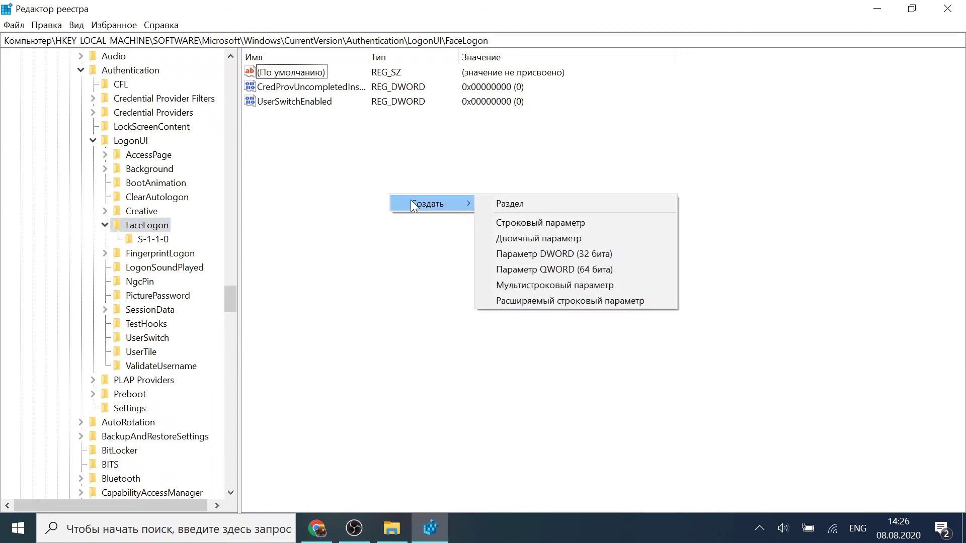
left_click(570, 256)
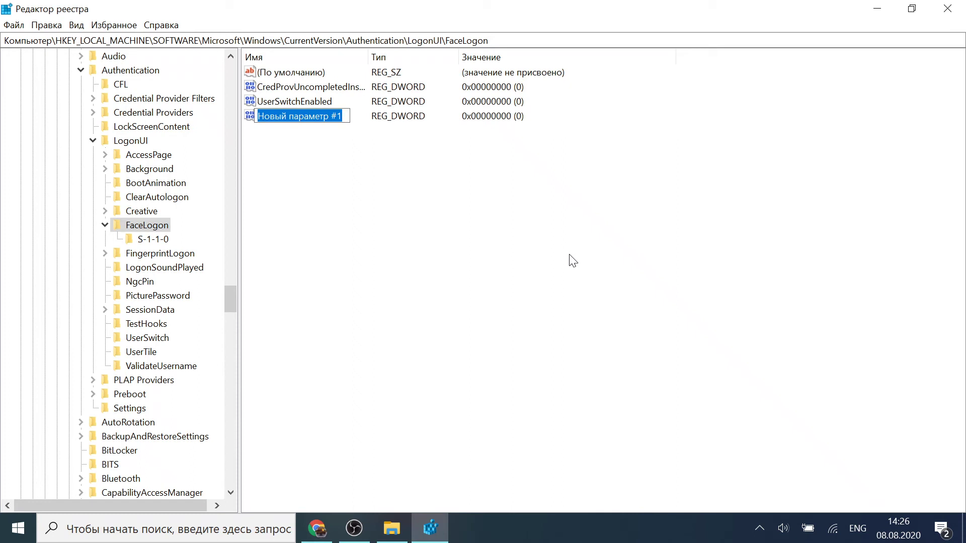
type("AUTO")
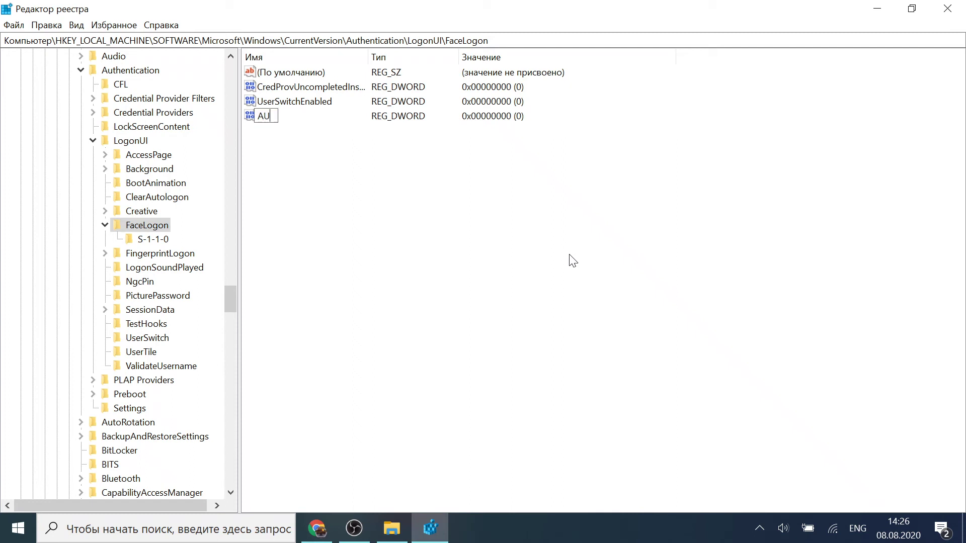
key("BackSpace")
key("BackSpace")
key("BackSpace")
type("utoDi")
type("smissOn")
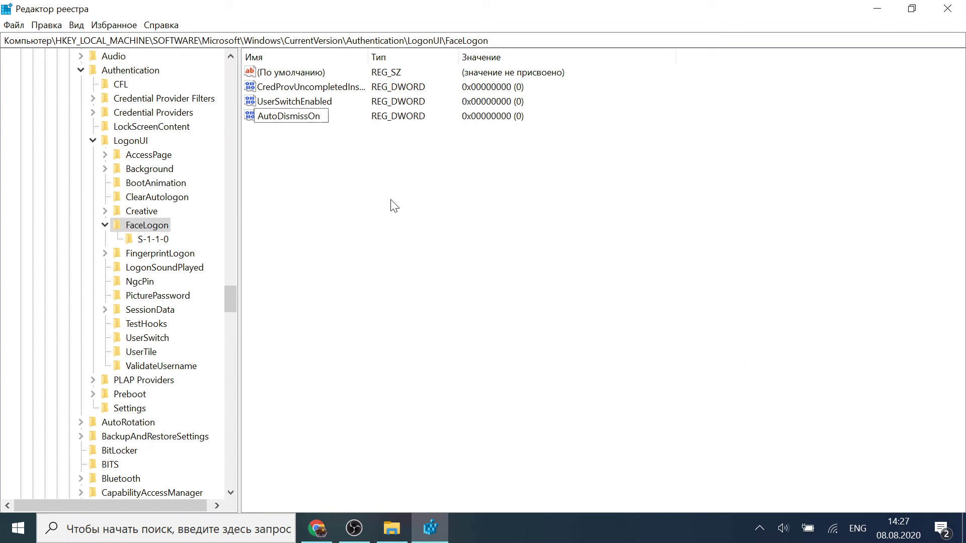
key("Return")
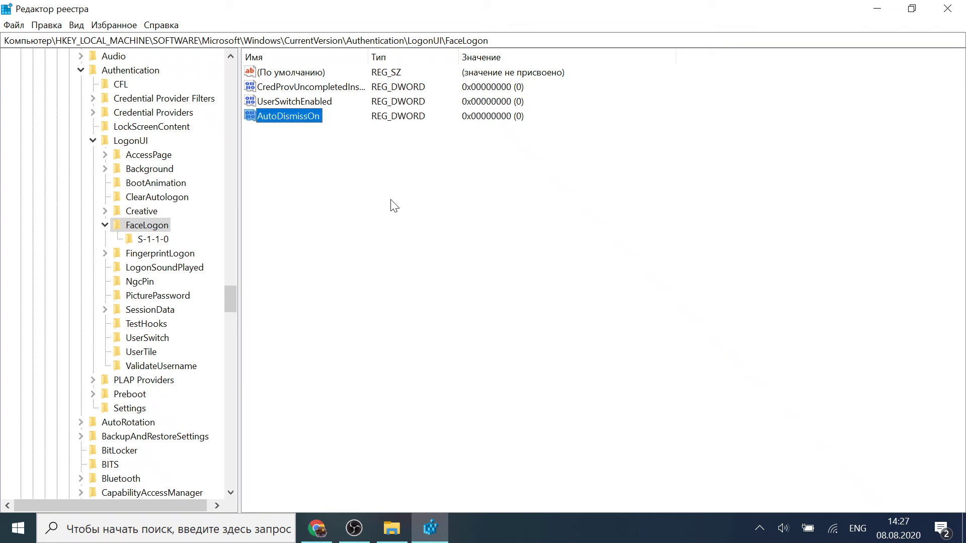
Open AutoDismissOn for editing, try the value 1, put it back to 0 and close the dialog.
left_click(308, 104)
left_click(305, 114)
double_click(297, 117)
left_click_drag(130, 93, 671, 165)
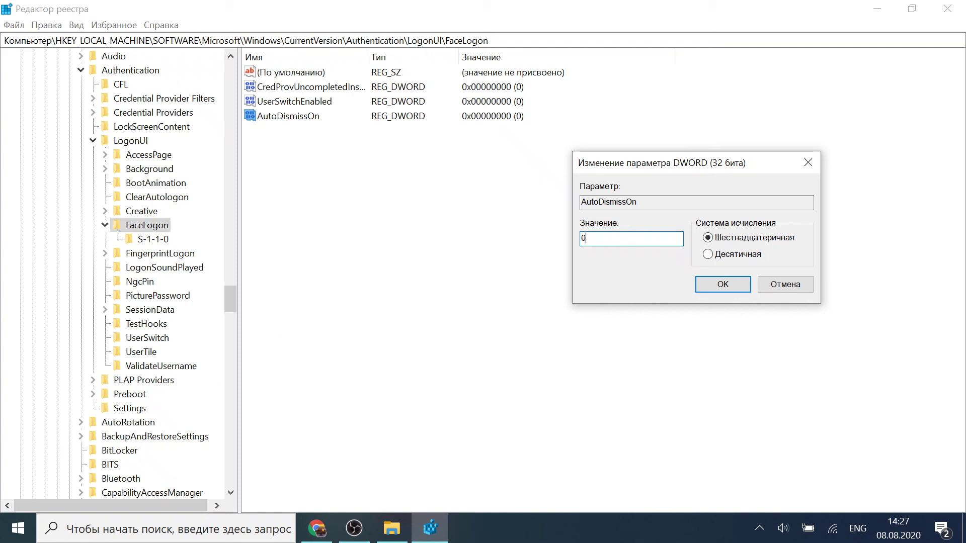
key("BackSpace")
type("1")
key("BackSpace")
type("0")
left_click(710, 282)
left_click(770, 284)
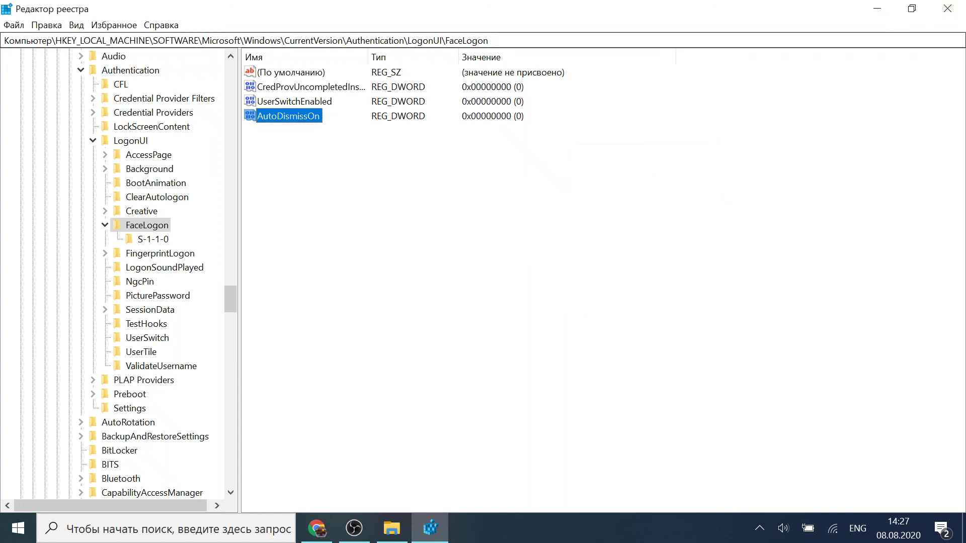